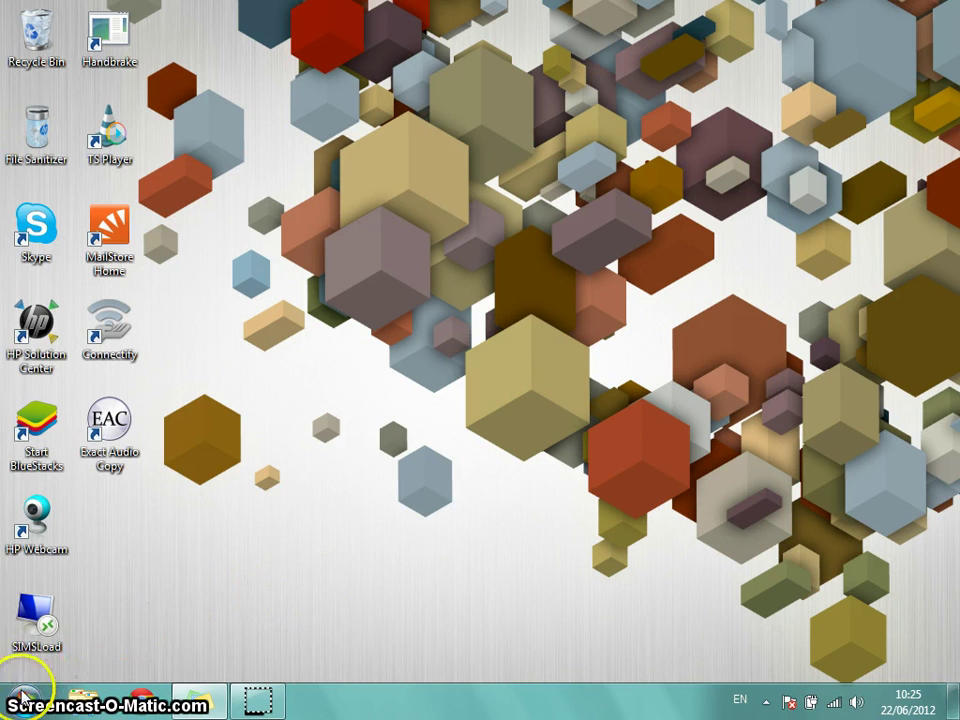
Step: Launch ProScope HR from Start > All Programs > Hardware to show the live strip view
{"action": "left_click", "coordinate": [22, 702]}
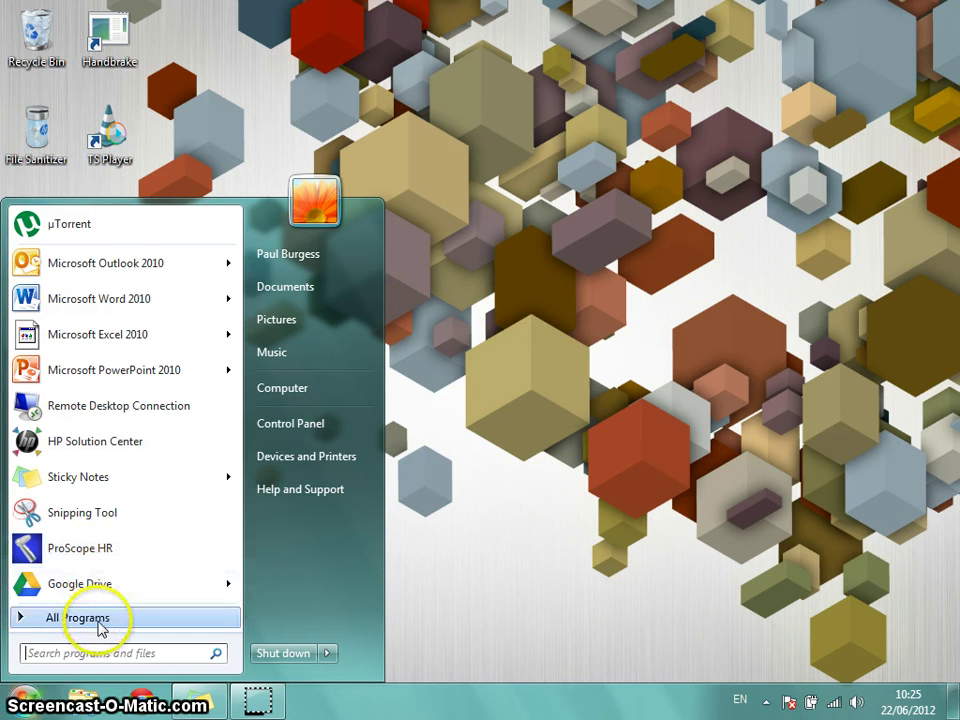
{"action": "left_click", "coordinate": [98, 627]}
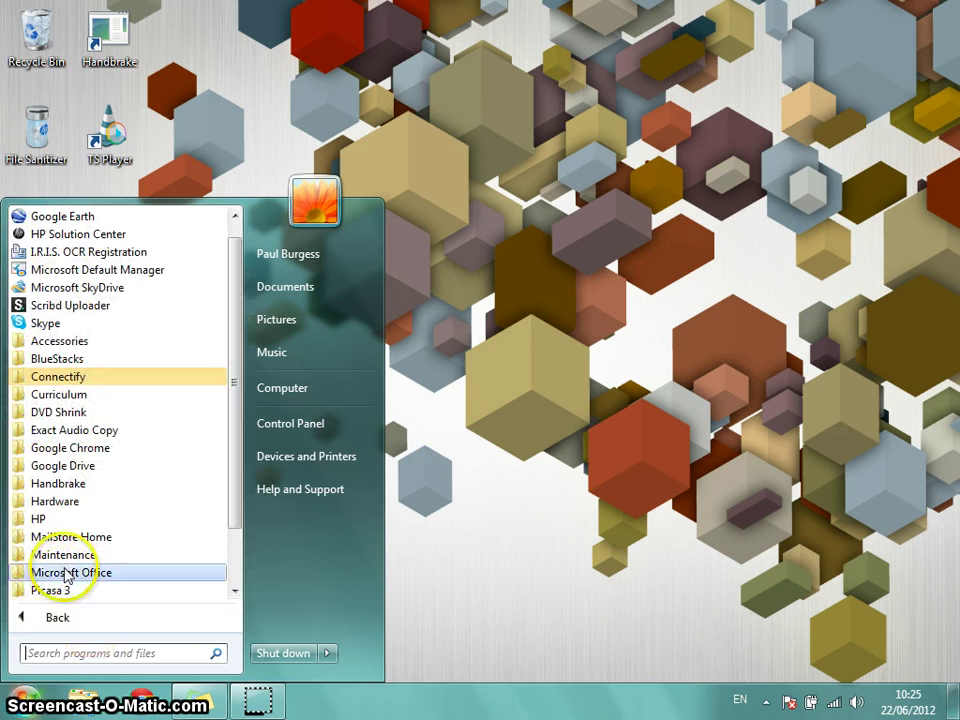
{"action": "left_click", "coordinate": [76, 505]}
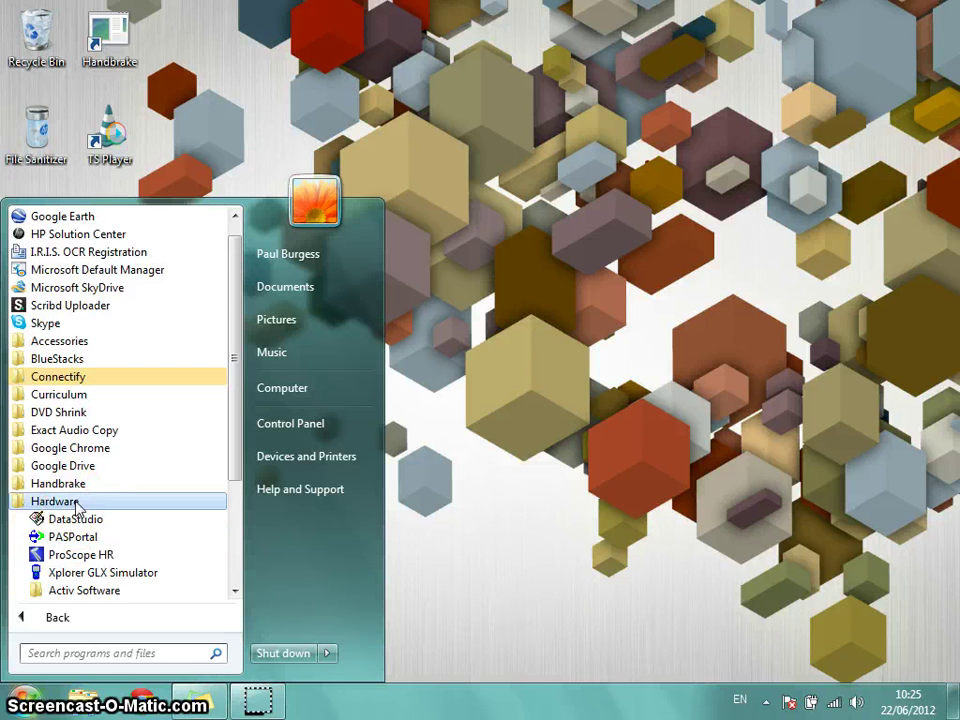
{"action": "left_click", "coordinate": [88, 555]}
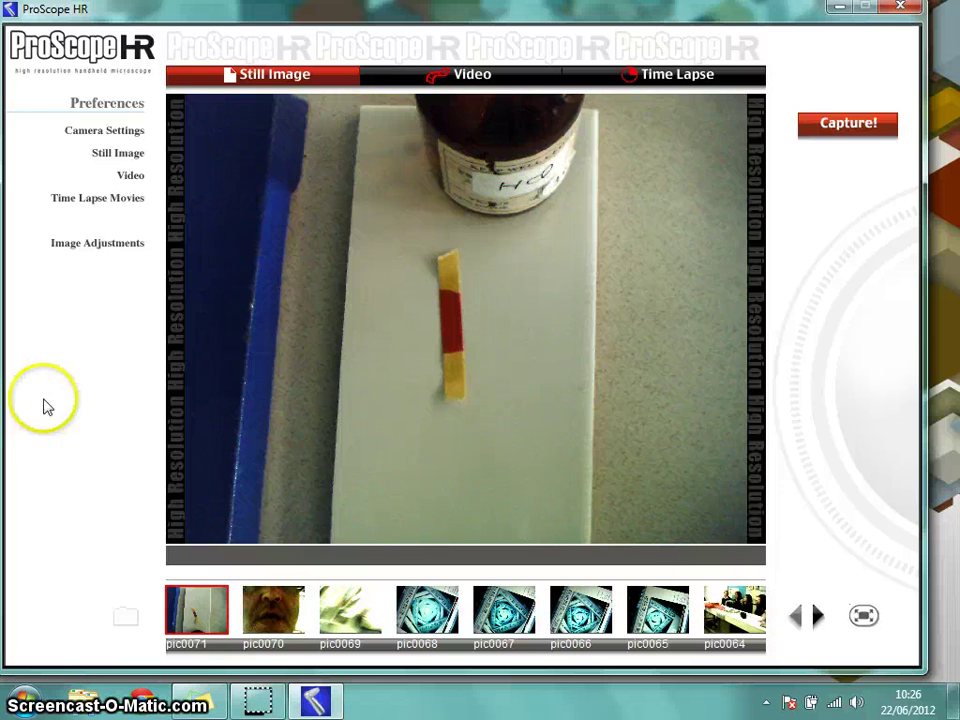
Step: Capture still pic0072 of the red/yellow pH strip, then move through Video to Time Lapse mode
{"action": "left_click", "coordinate": [858, 128]}
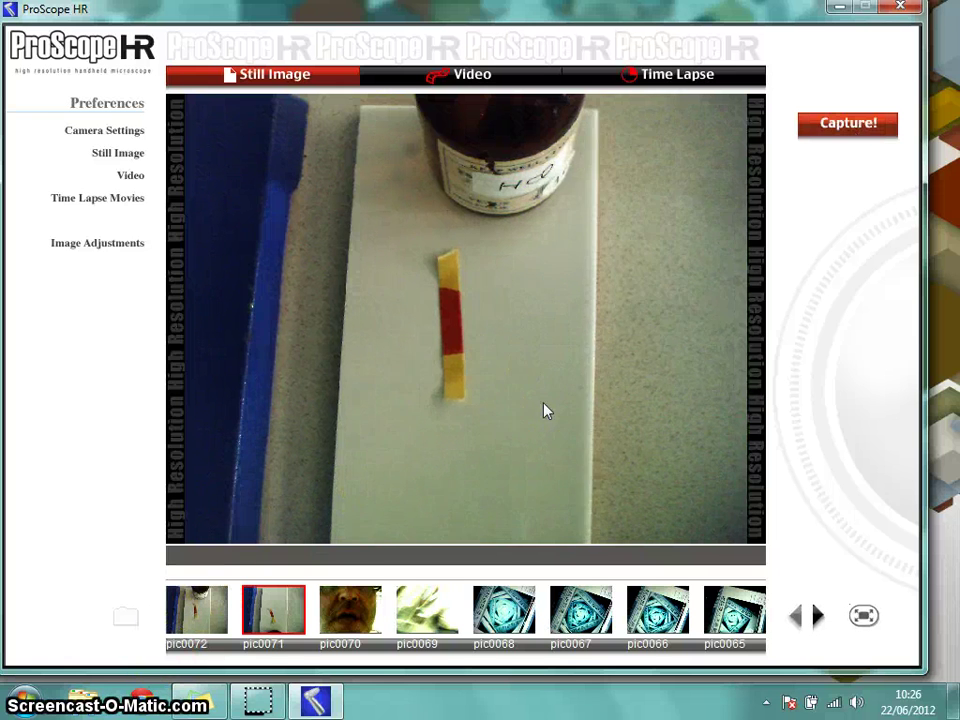
{"action": "left_click", "coordinate": [482, 394]}
{"action": "left_click", "coordinate": [465, 122]}
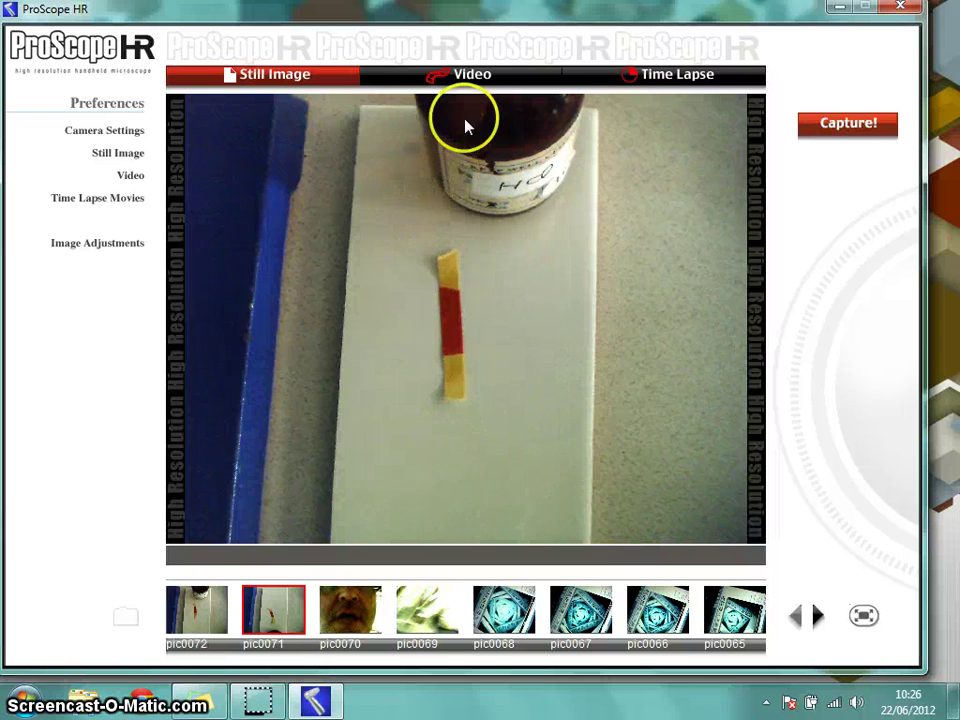
{"action": "left_click", "coordinate": [476, 76]}
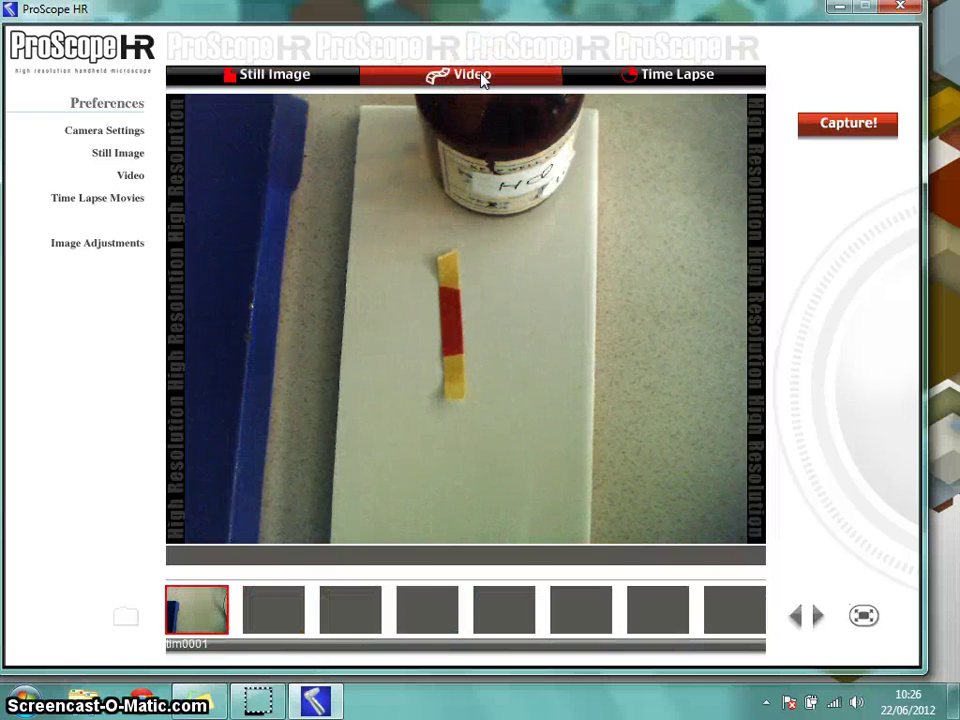
{"action": "left_click", "coordinate": [675, 86]}
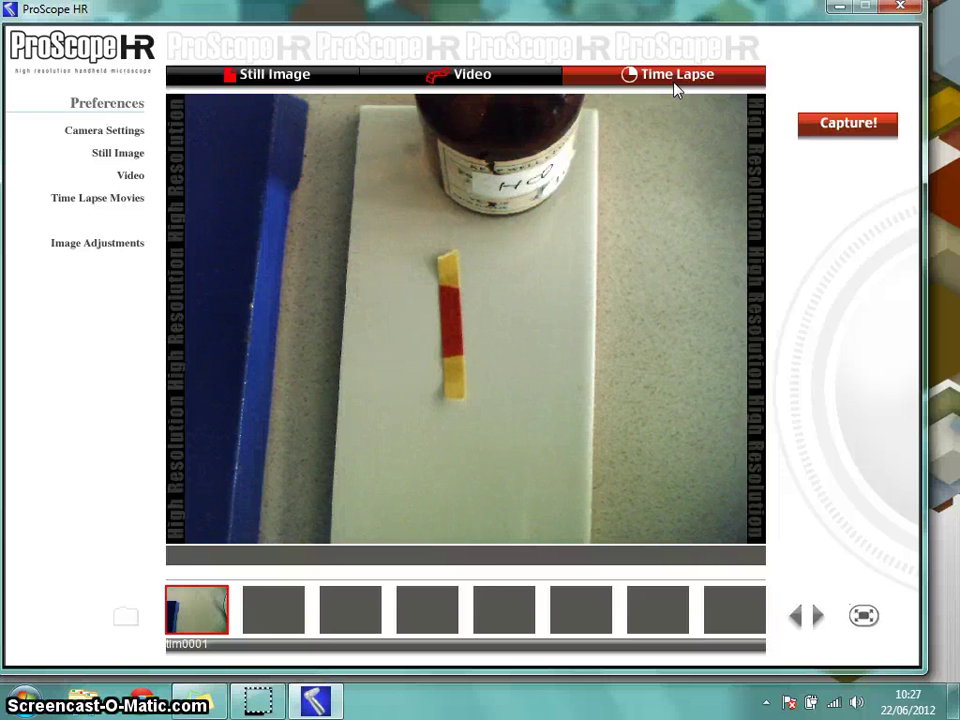
Step: In Camera Settings, keep 1280 x 1024 resolution and change Light Source from Daylight to Auto
{"action": "left_click", "coordinate": [130, 138]}
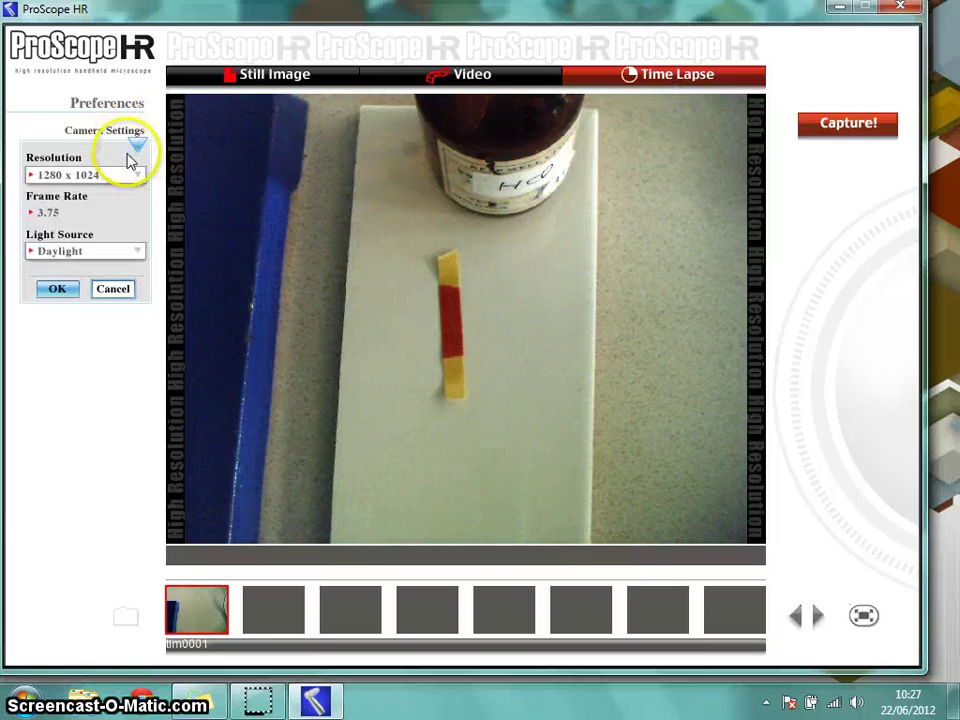
{"action": "left_click", "coordinate": [136, 176]}
{"action": "left_click", "coordinate": [124, 210]}
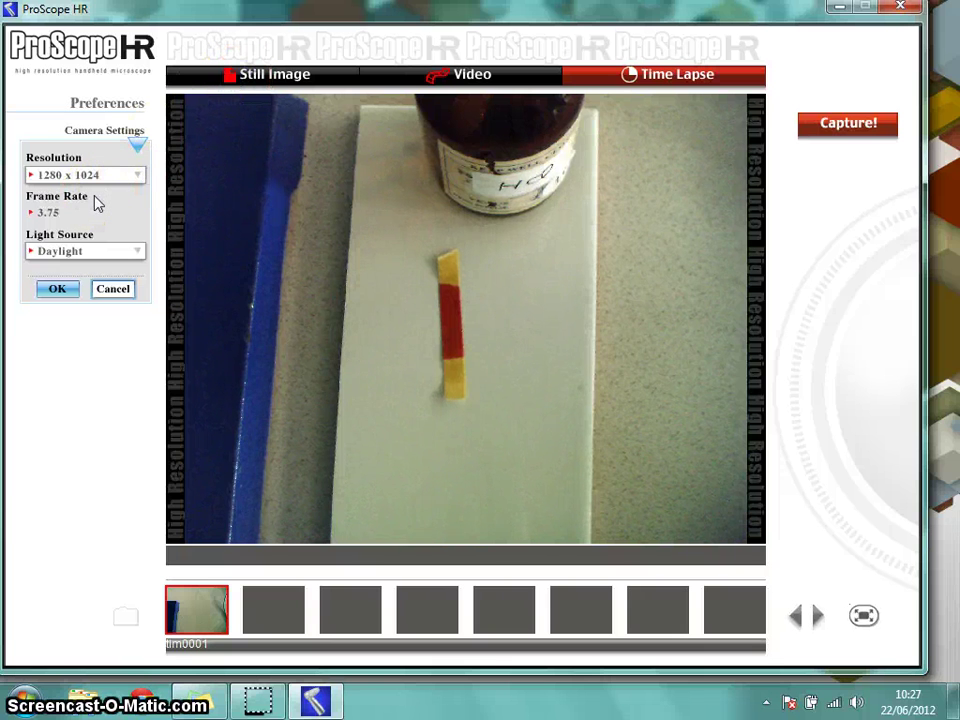
{"action": "left_click", "coordinate": [138, 252]}
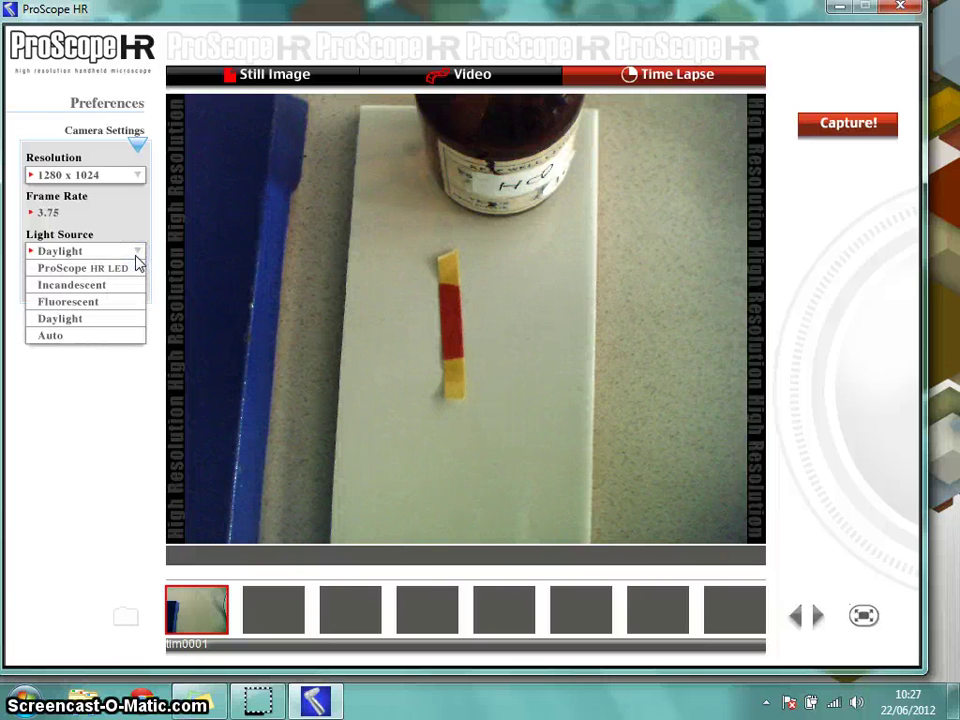
{"action": "left_click", "coordinate": [113, 320]}
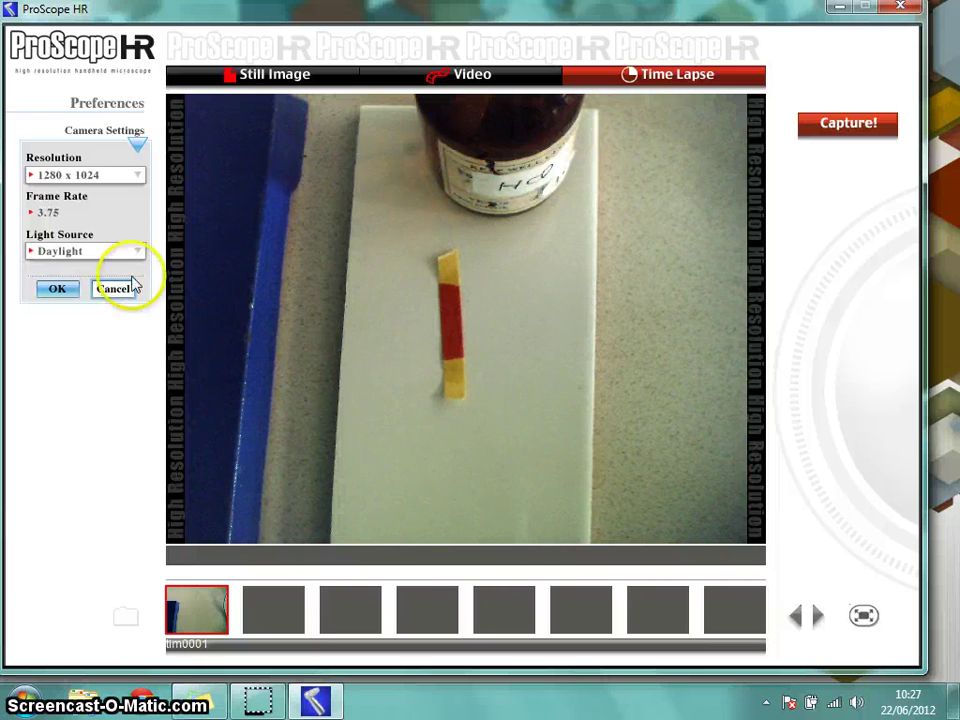
{"action": "left_click", "coordinate": [139, 257]}
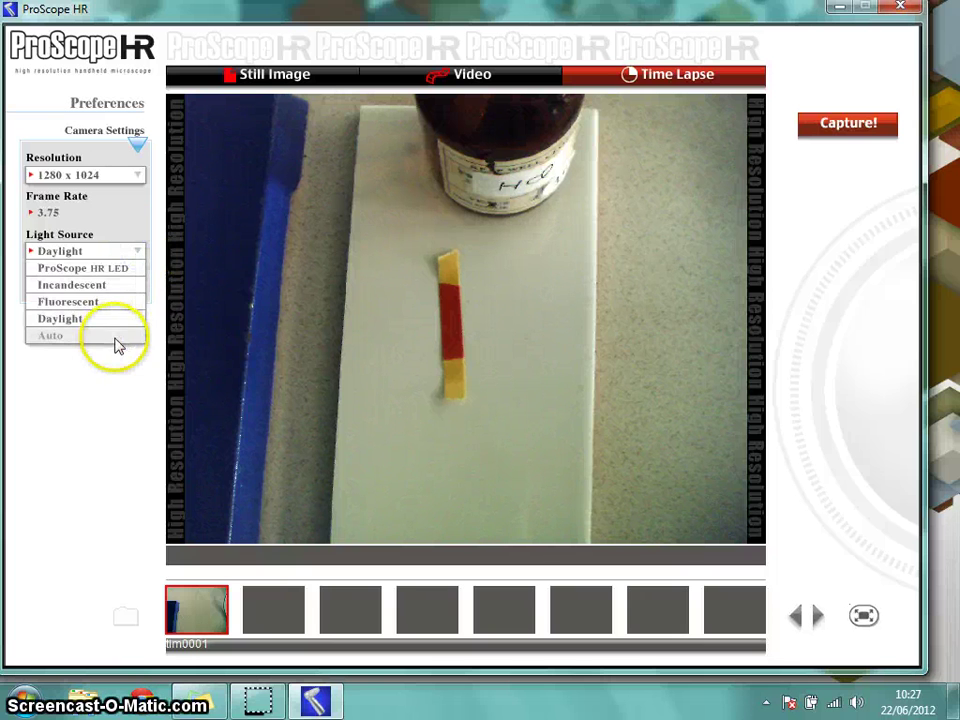
{"action": "left_click", "coordinate": [116, 338]}
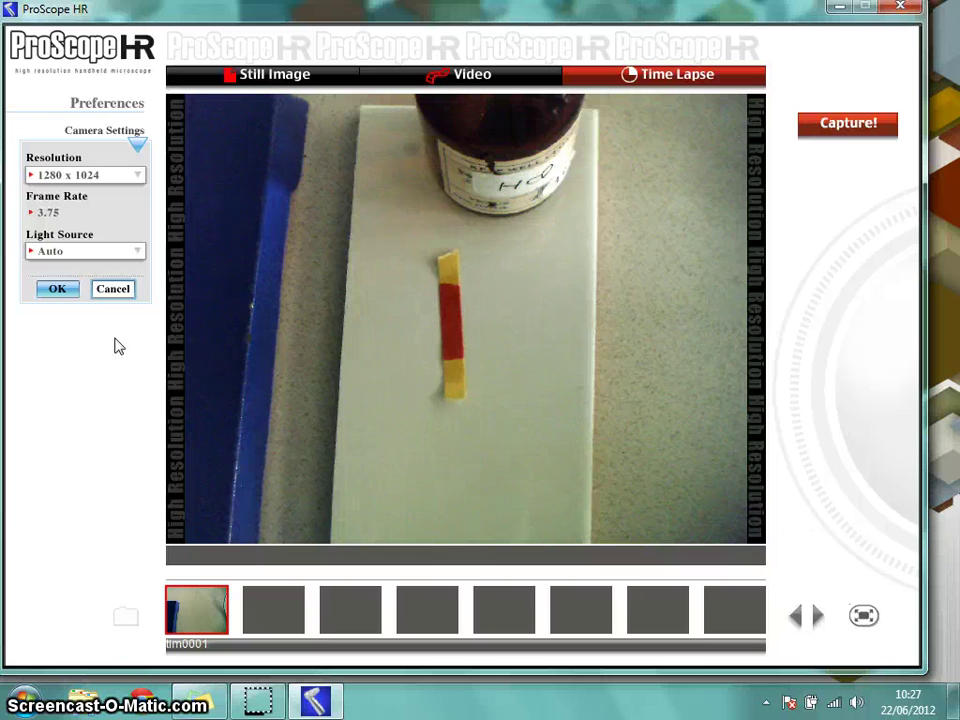
{"action": "left_click", "coordinate": [220, 202]}
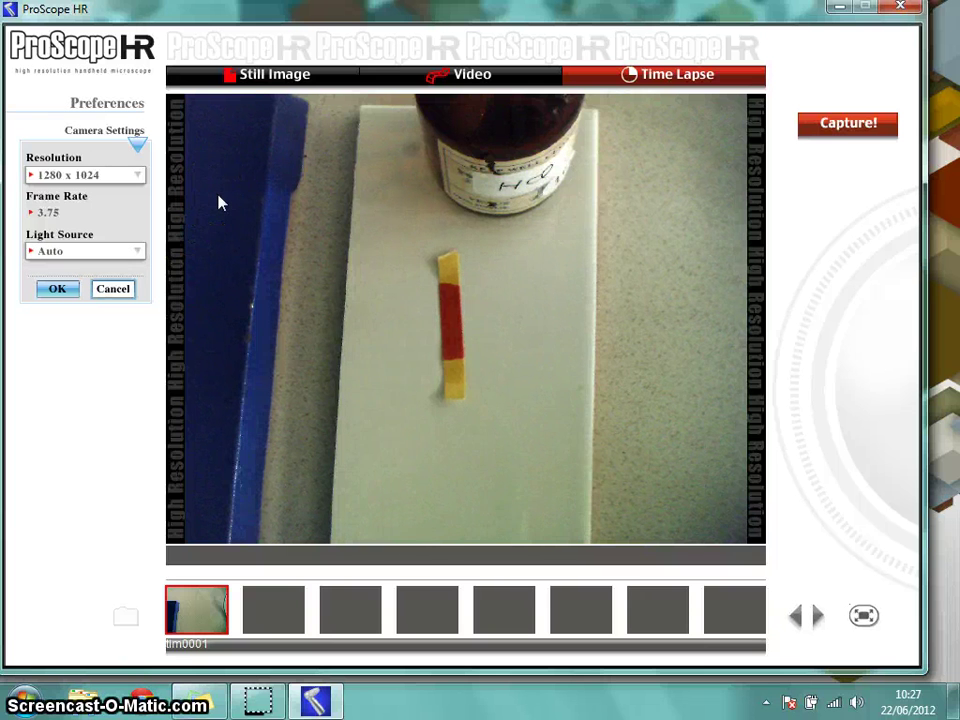
{"action": "left_click_drag", "start_coordinate": [246, 142], "coordinate": [285, 64]}
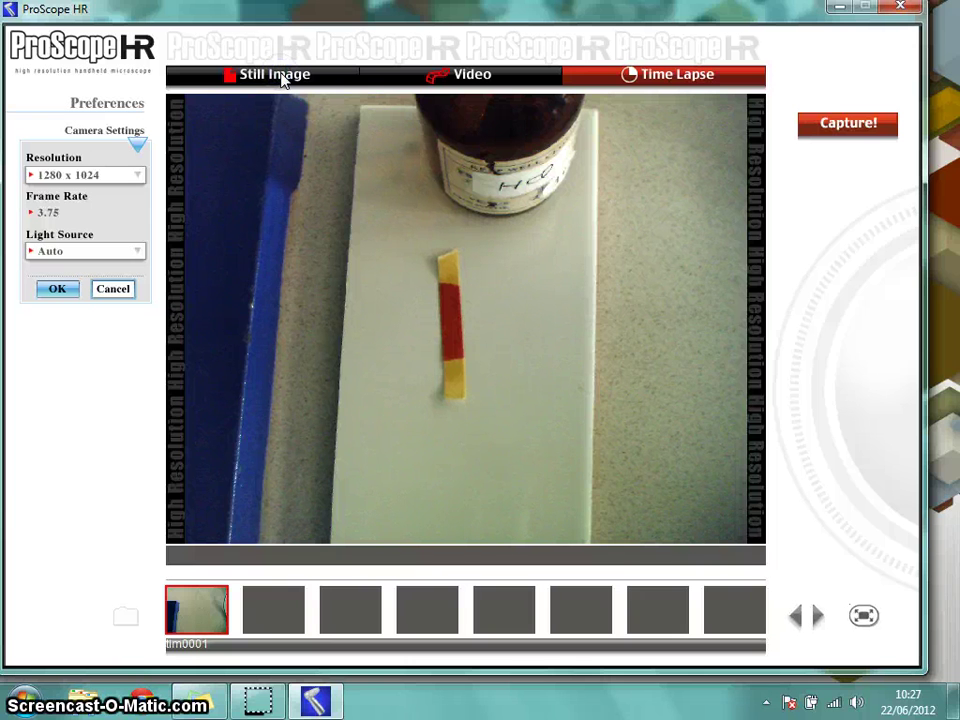
Step: Close the camera settings, return to Still Image mode and select pic0072
{"action": "left_click", "coordinate": [145, 204]}
{"action": "left_click", "coordinate": [108, 290]}
{"action": "left_click", "coordinate": [272, 75]}
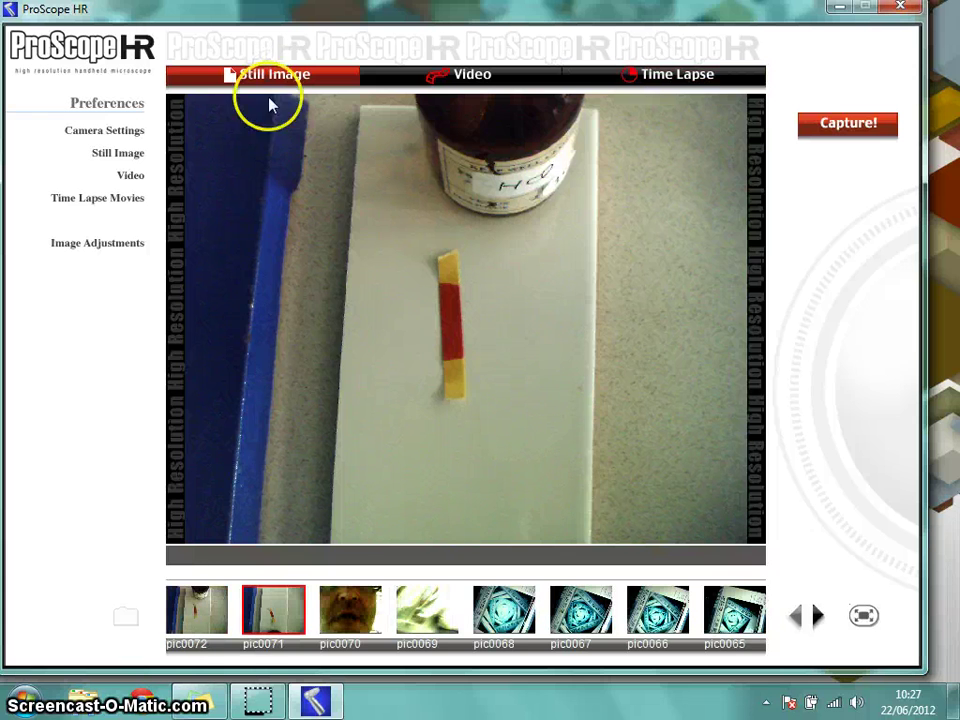
{"action": "left_click", "coordinate": [196, 615]}
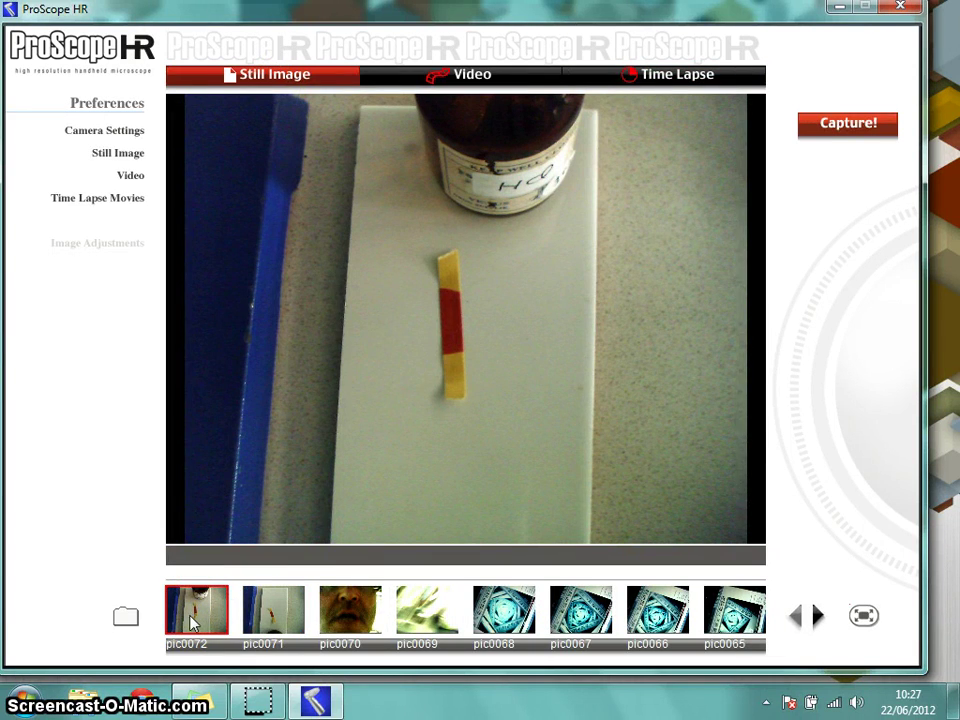
Step: Save pic0072 to the Desktop as a JPEG named 'pH'
{"action": "left_click", "coordinate": [125, 618]}
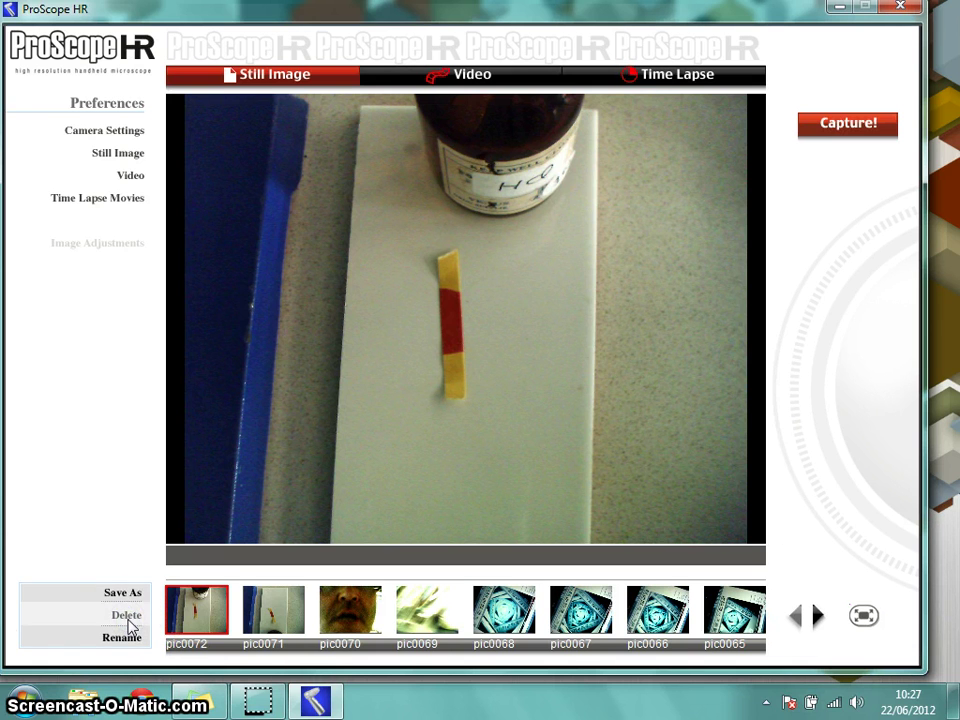
{"action": "left_click", "coordinate": [128, 594]}
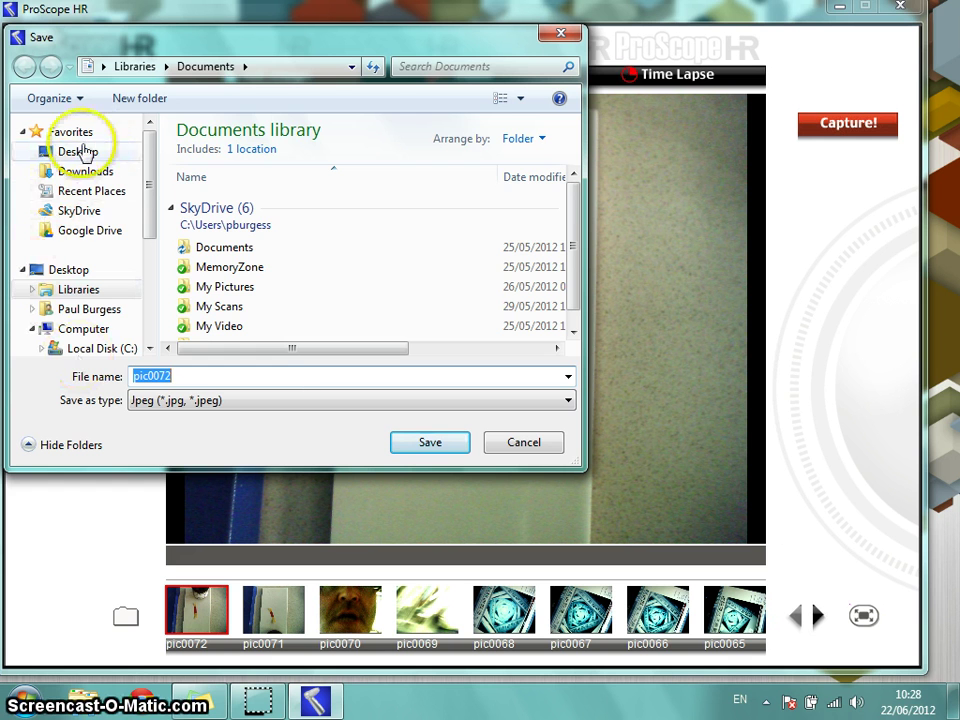
{"action": "left_click", "coordinate": [82, 153]}
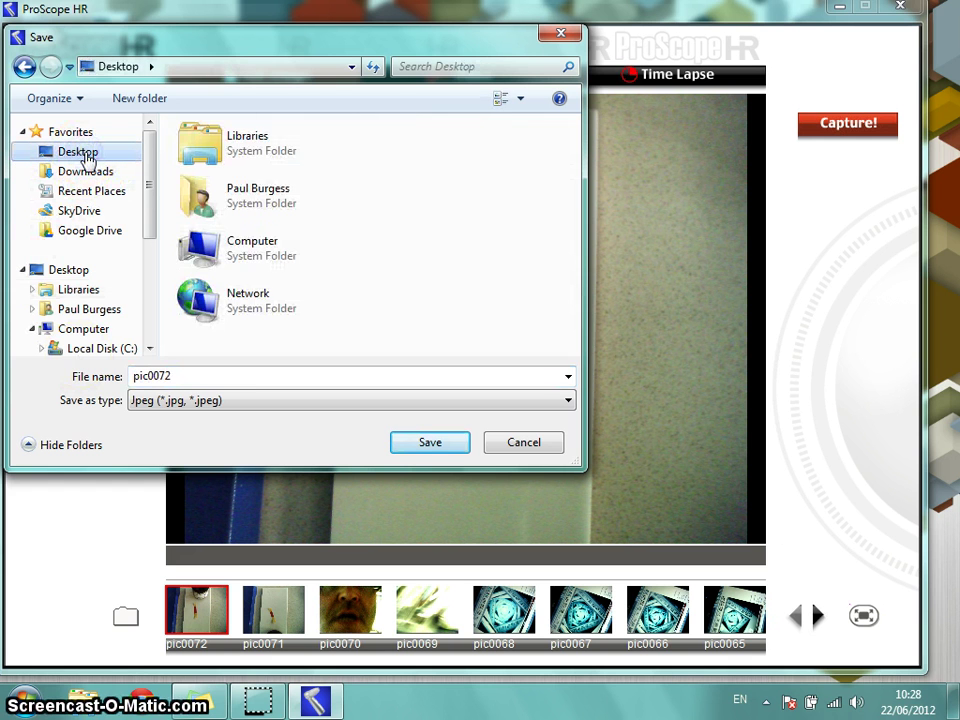
{"action": "left_click", "coordinate": [281, 372]}
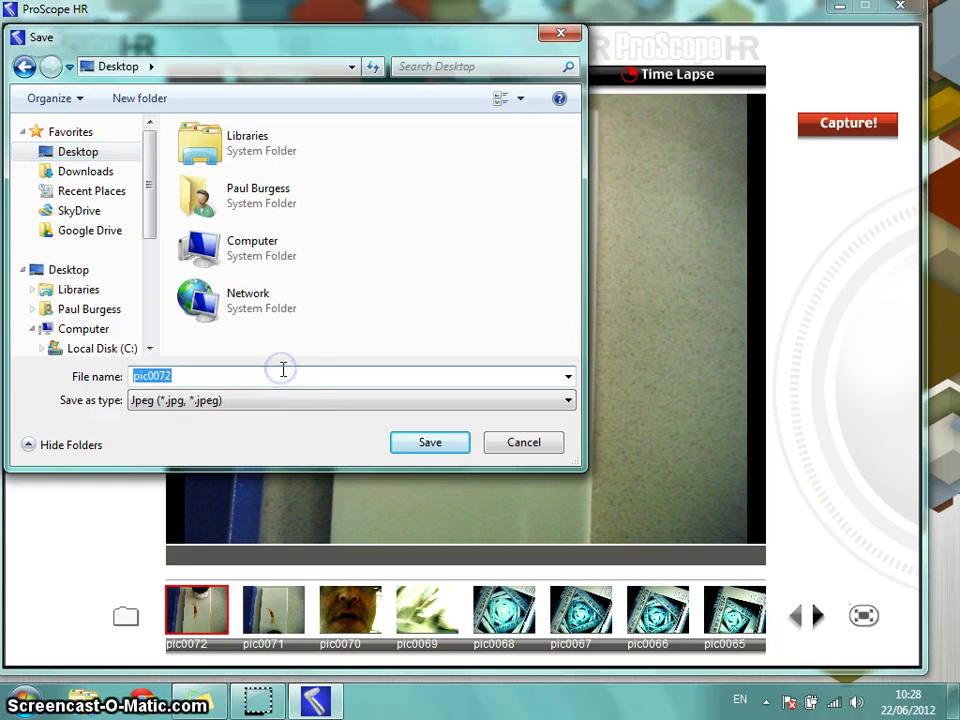
{"action": "type", "text": "pH"}
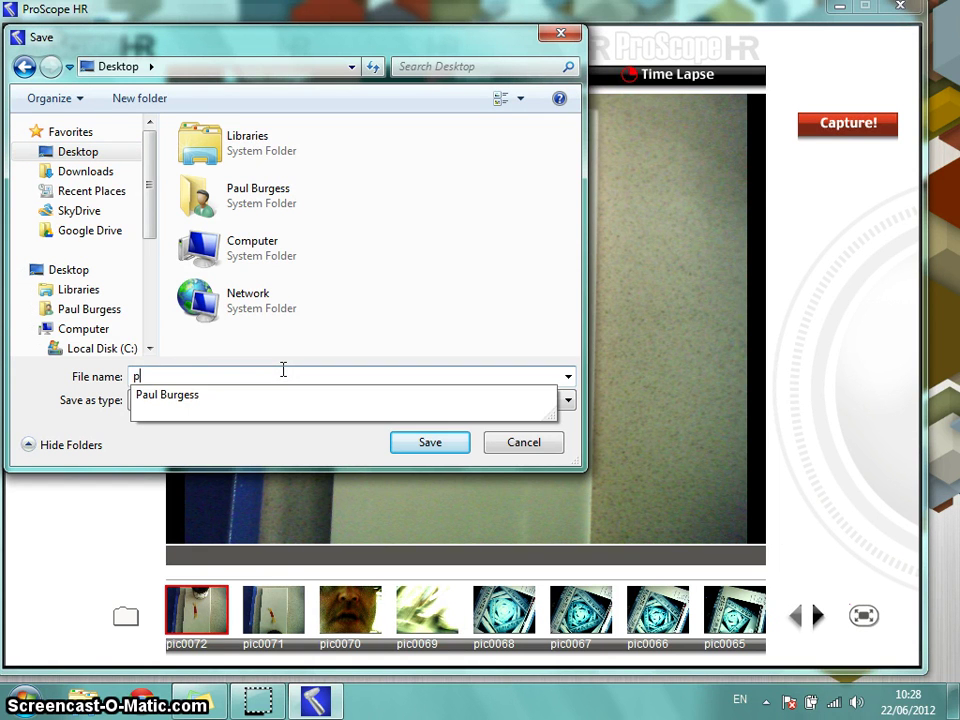
{"action": "left_click", "coordinate": [296, 396]}
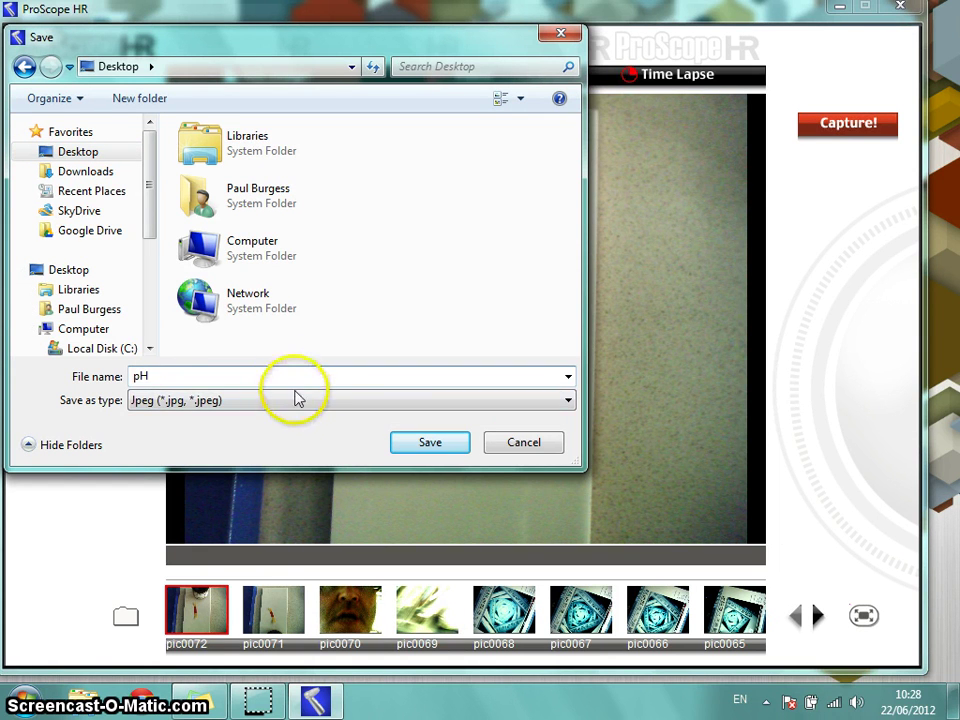
{"action": "left_click", "coordinate": [410, 445]}
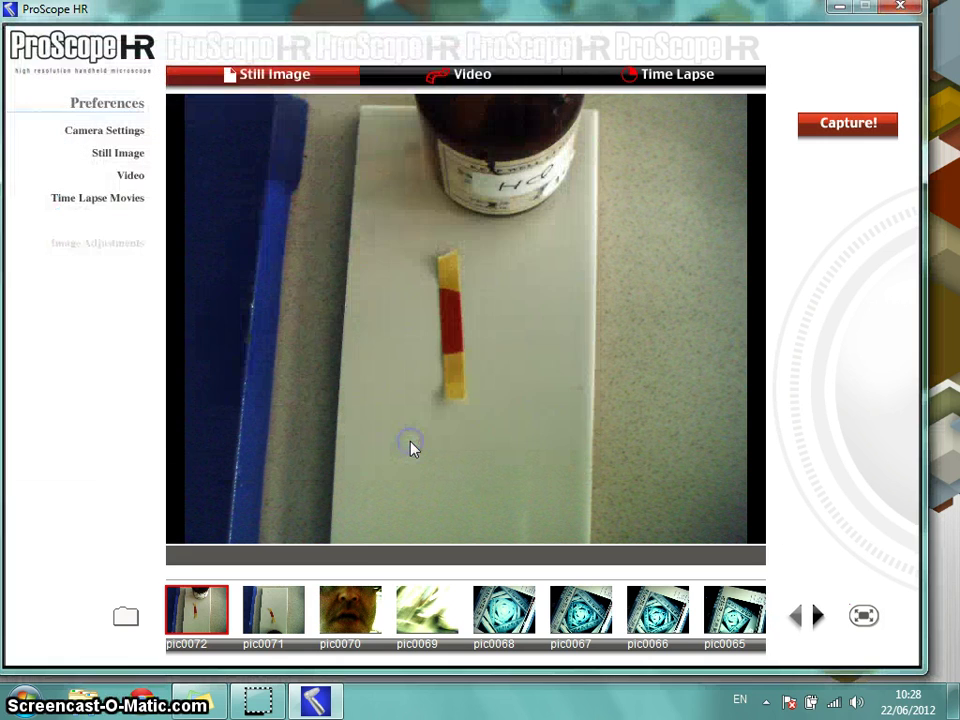
Step: View the saved pH.jpg from the Desktop in Windows Photo Viewer, then close it
{"action": "key", "text": "alt+Tab"}
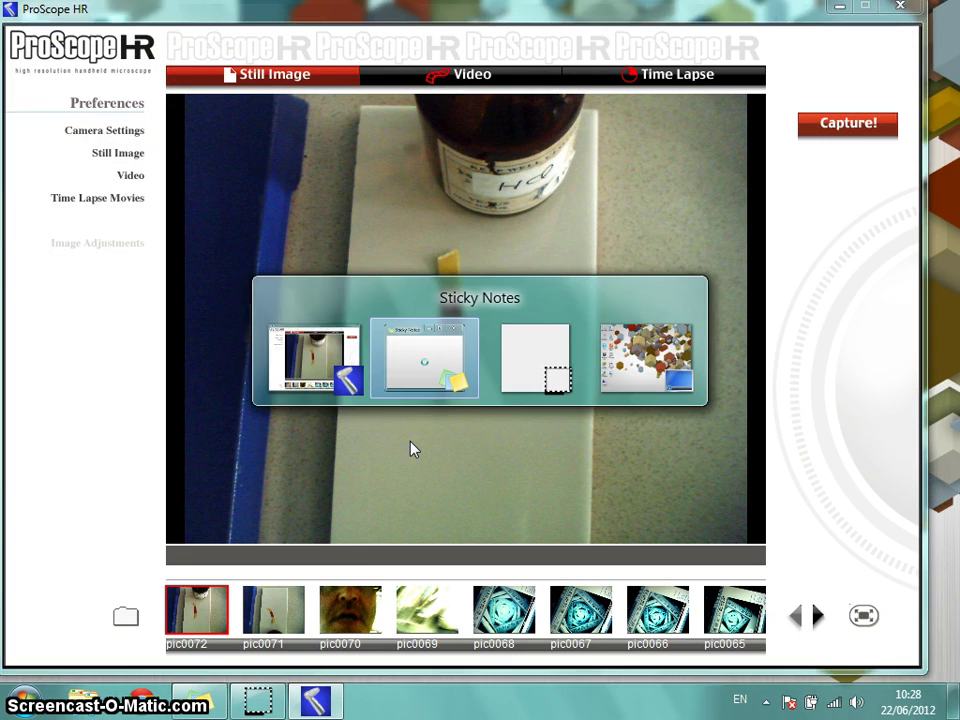
{"action": "key", "text": "alt+Tab"}
{"action": "key", "text": "Escape"}
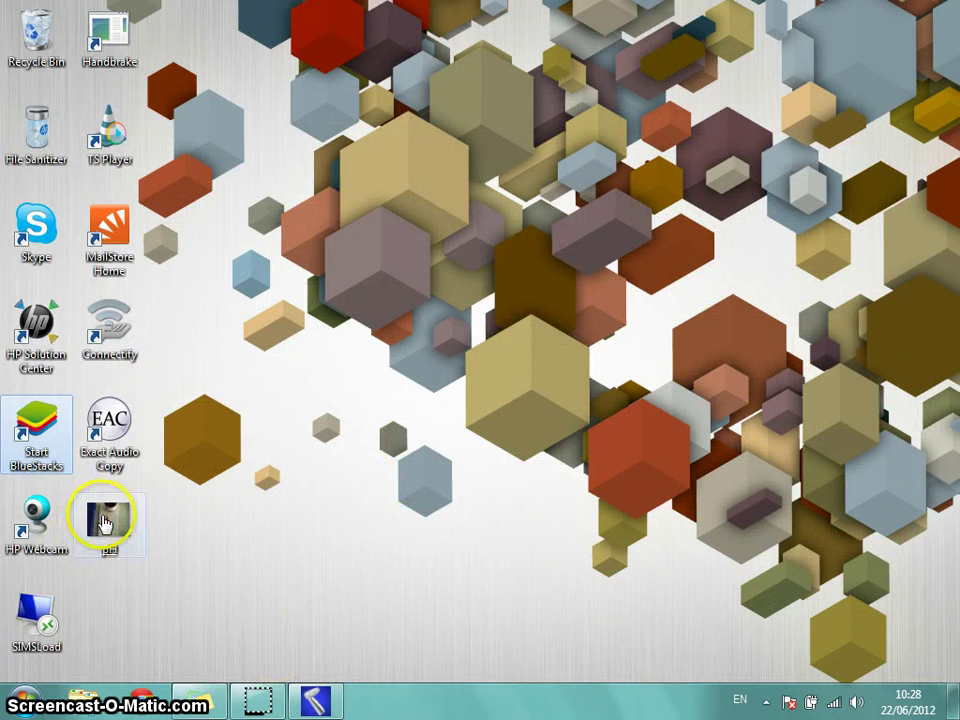
{"action": "left_click", "coordinate": [104, 522]}
{"action": "double_click", "coordinate": [105, 521]}
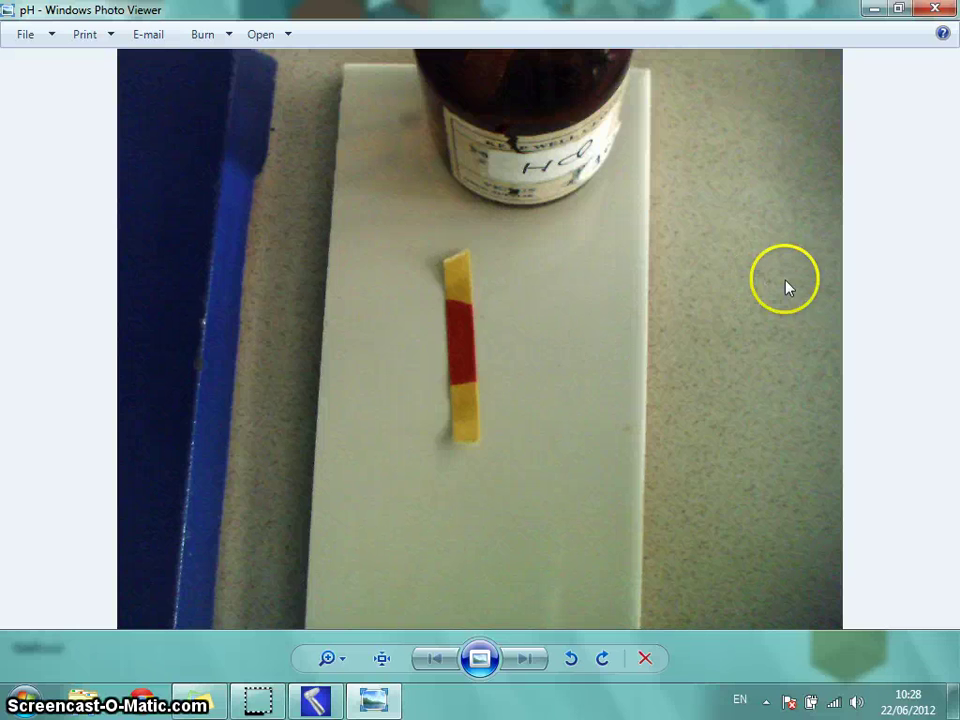
{"action": "left_click", "coordinate": [938, 14]}
Step: Return to ProScope HR and expand the live view of the pH strip and HCl bottle to full screen
{"action": "key", "text": "alt+Tab"}
{"action": "key", "text": "alt+Tab"}
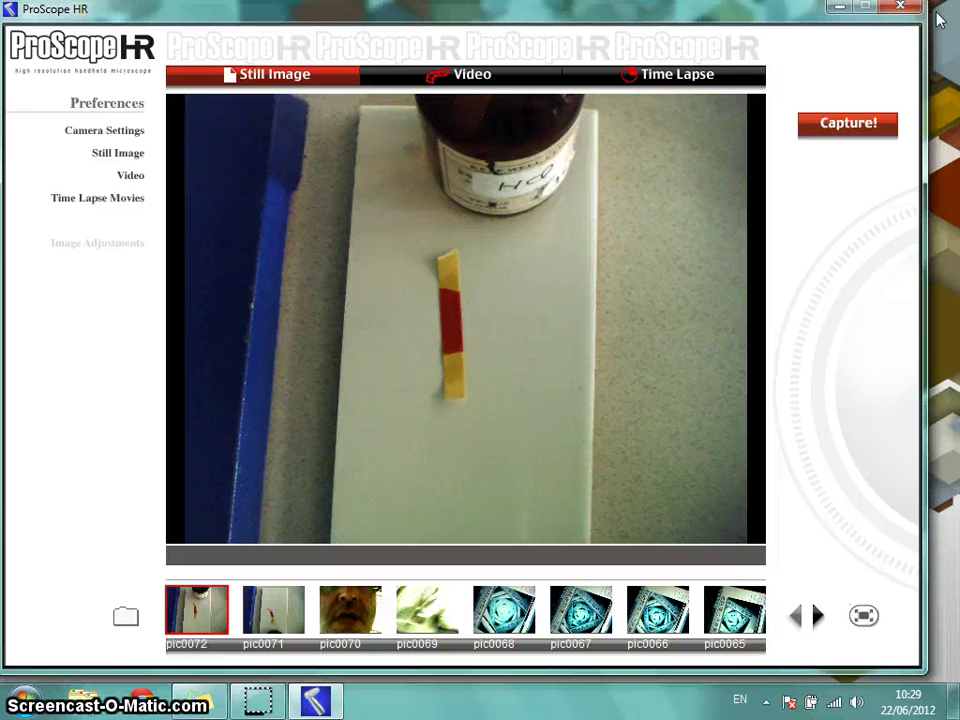
{"action": "left_click", "coordinate": [955, 17]}
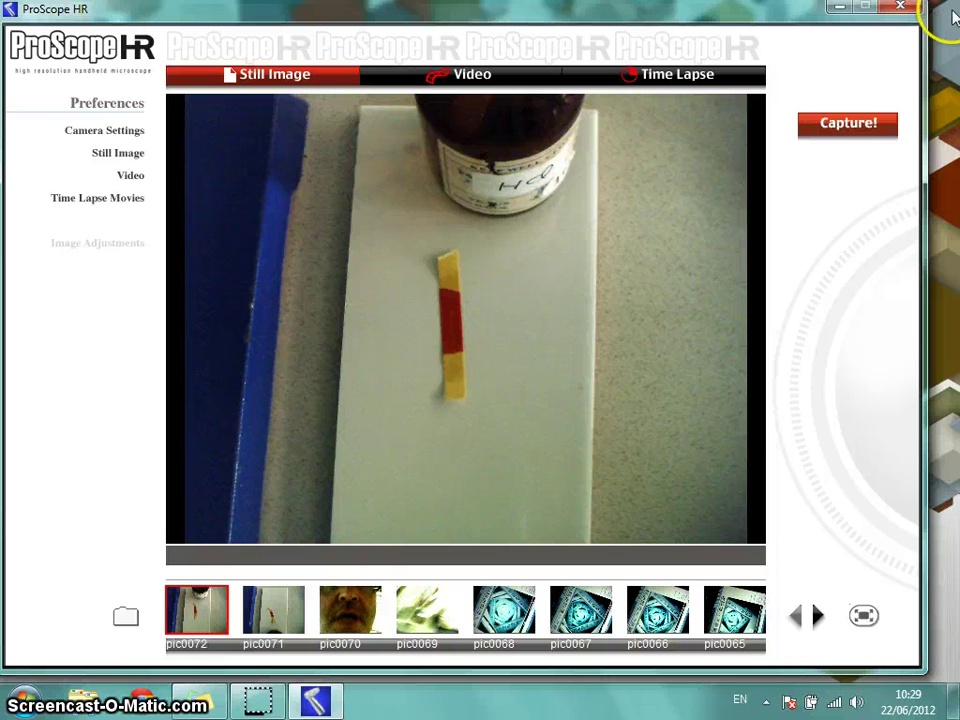
{"action": "left_click", "coordinate": [863, 614]}
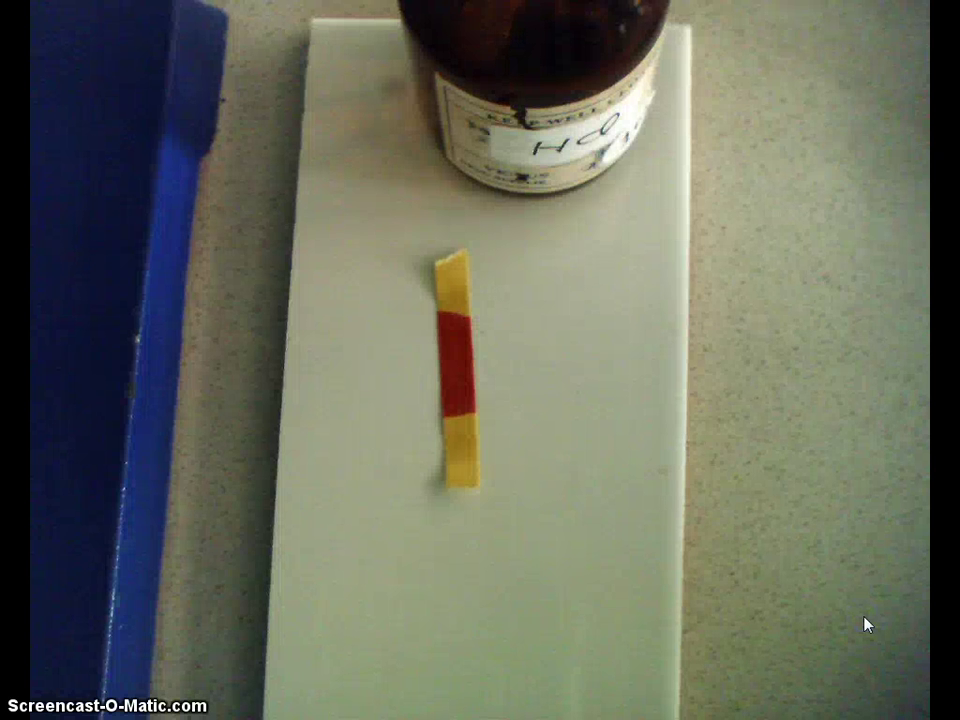